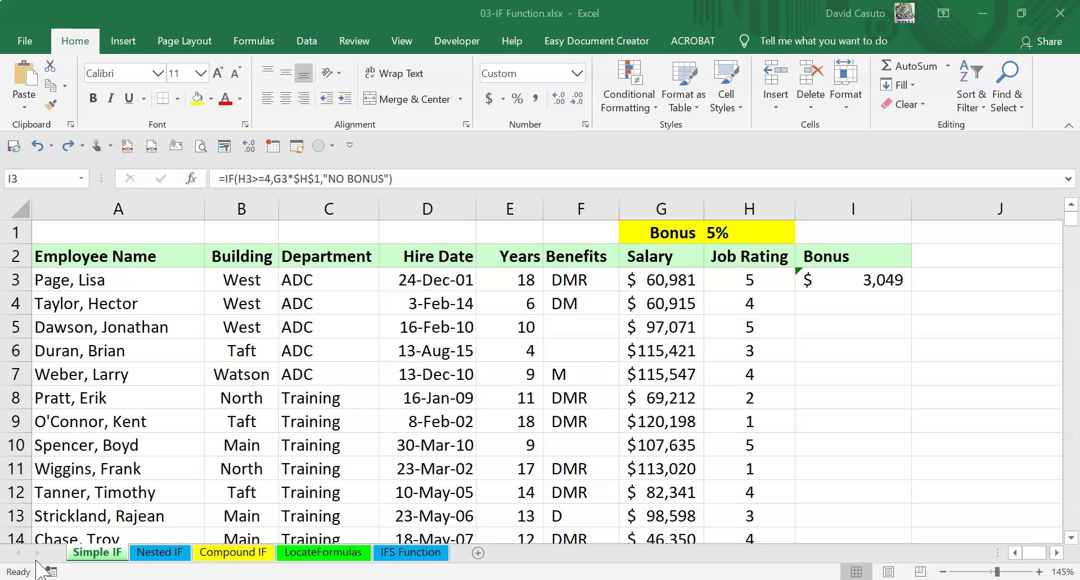
Step: Examine the logical test, value-if-true and value-if-false arguments of the IF formula in cell I3
click(837, 281)
click(838, 278)
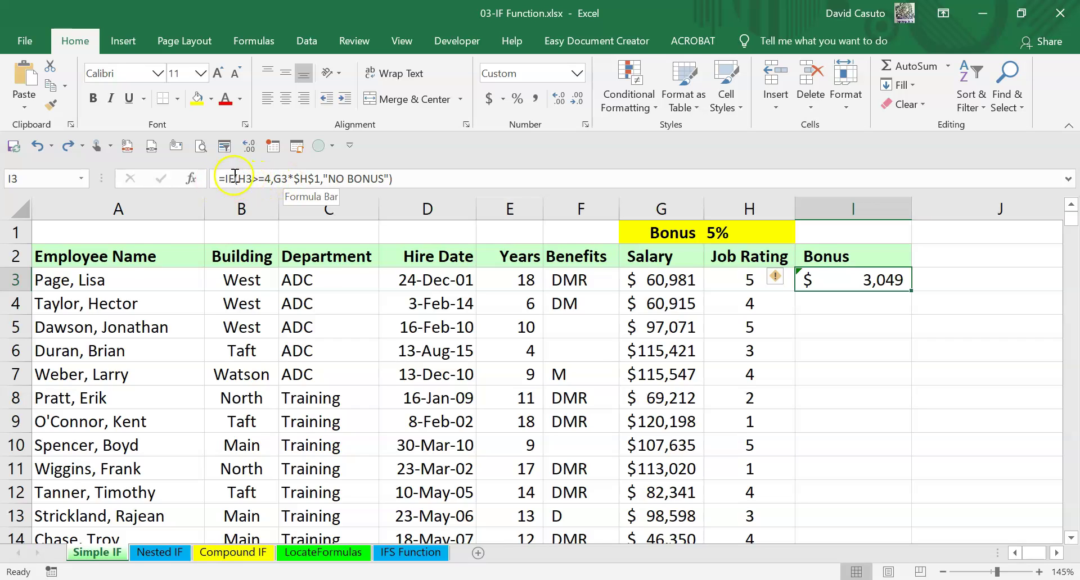
click(253, 179)
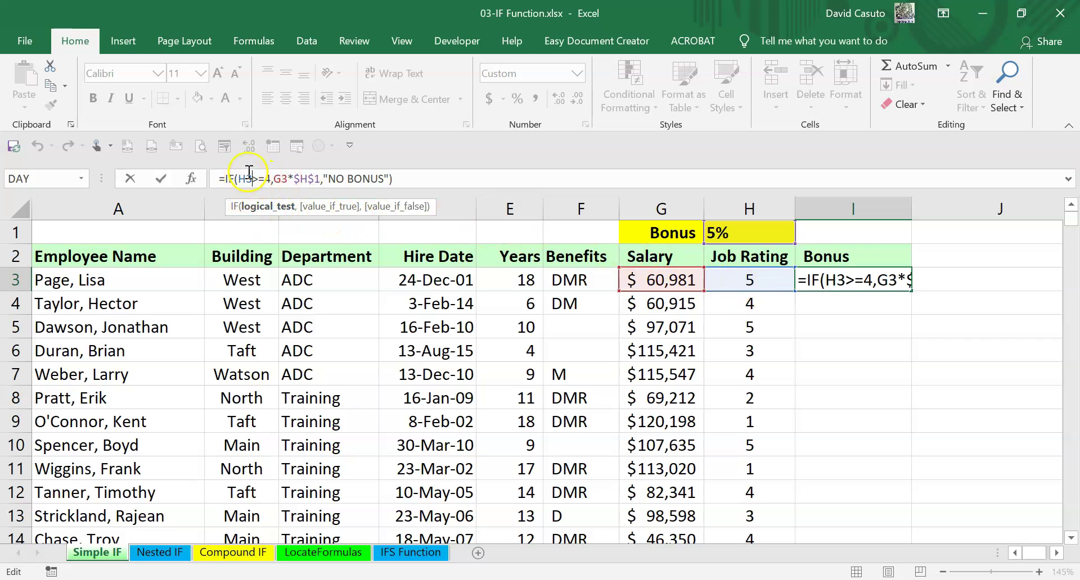
click(289, 180)
click(289, 180)
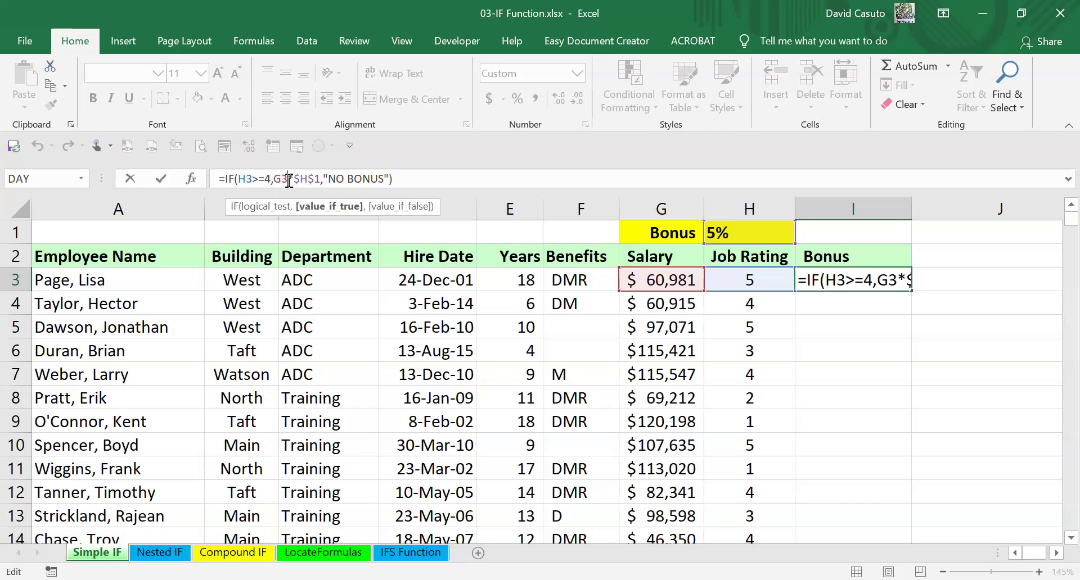
click(281, 179)
click(640, 277)
click(344, 179)
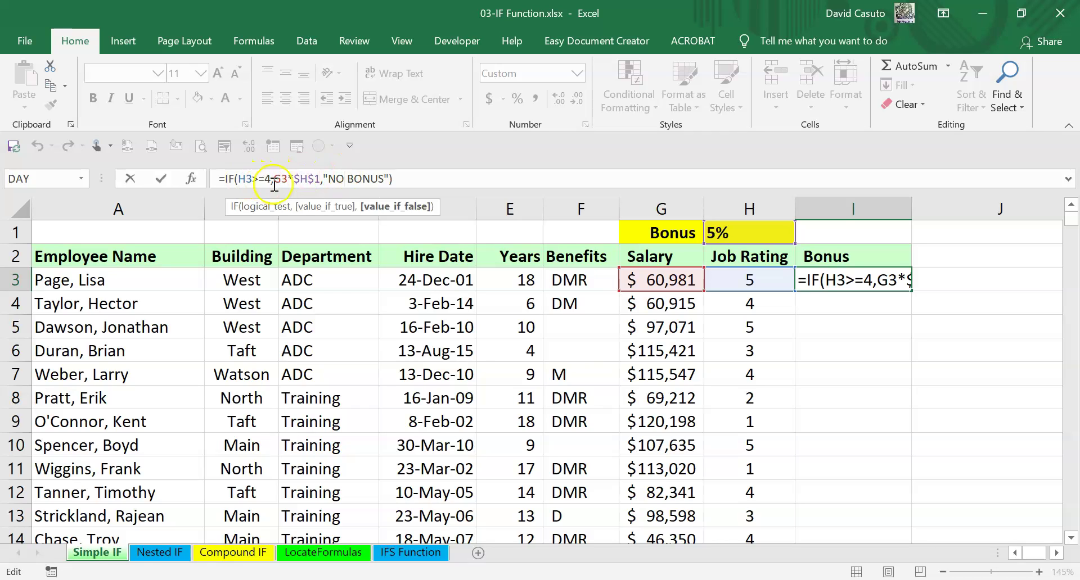
click(248, 178)
click(296, 178)
click(345, 179)
key(ctrl+Return)
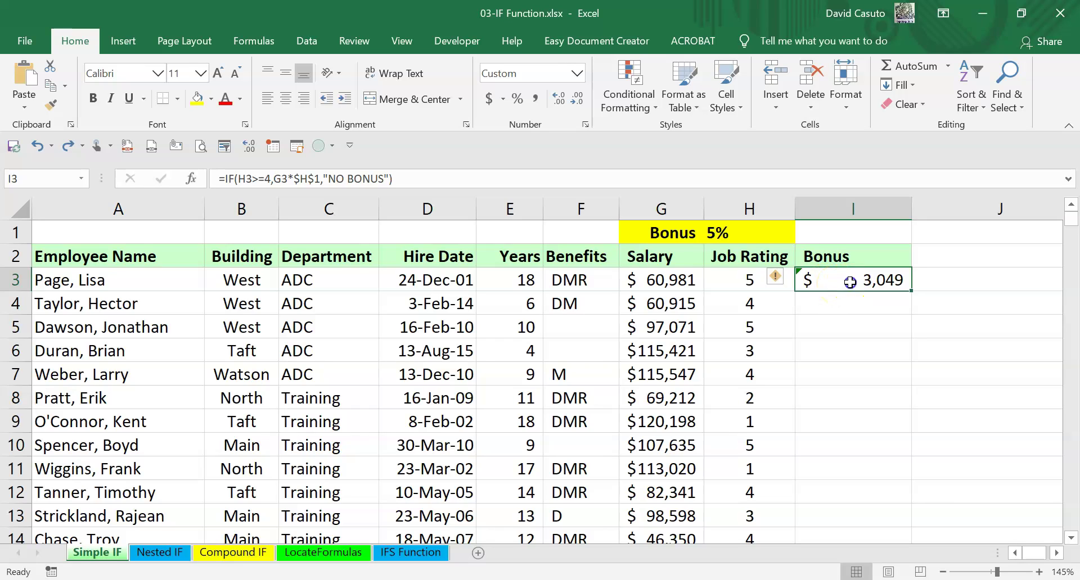
Step: Clear cell I3 and begin a new IF formula there with the logical test H3>=4
key(Delete)
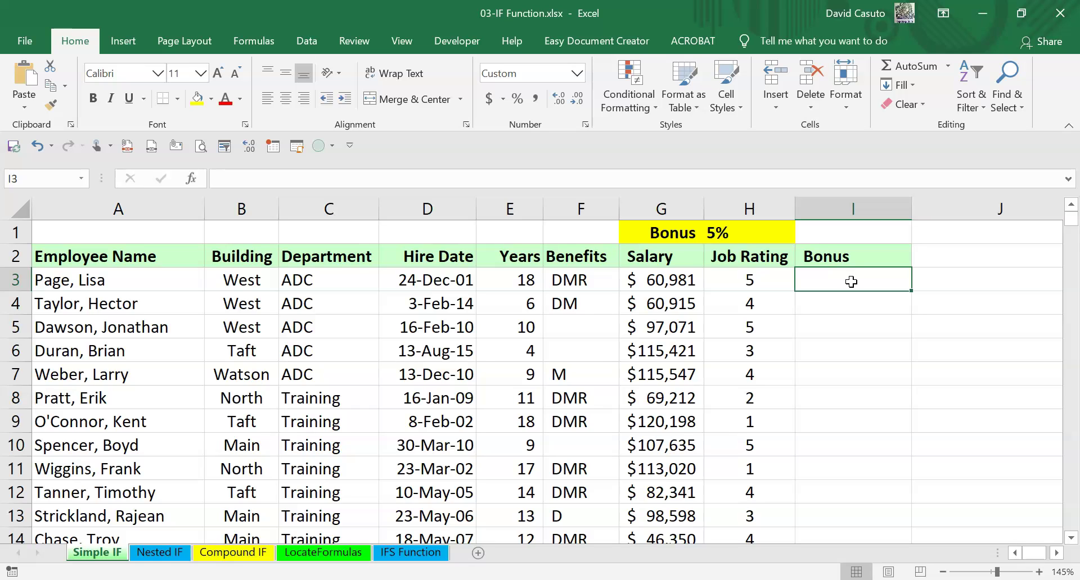
text(=if)
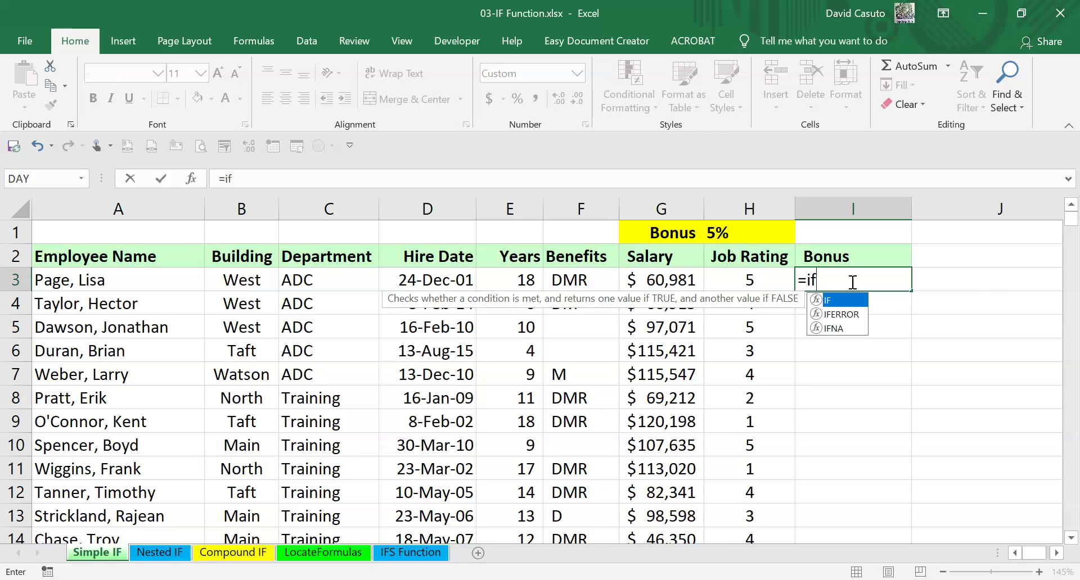
key(Tab)
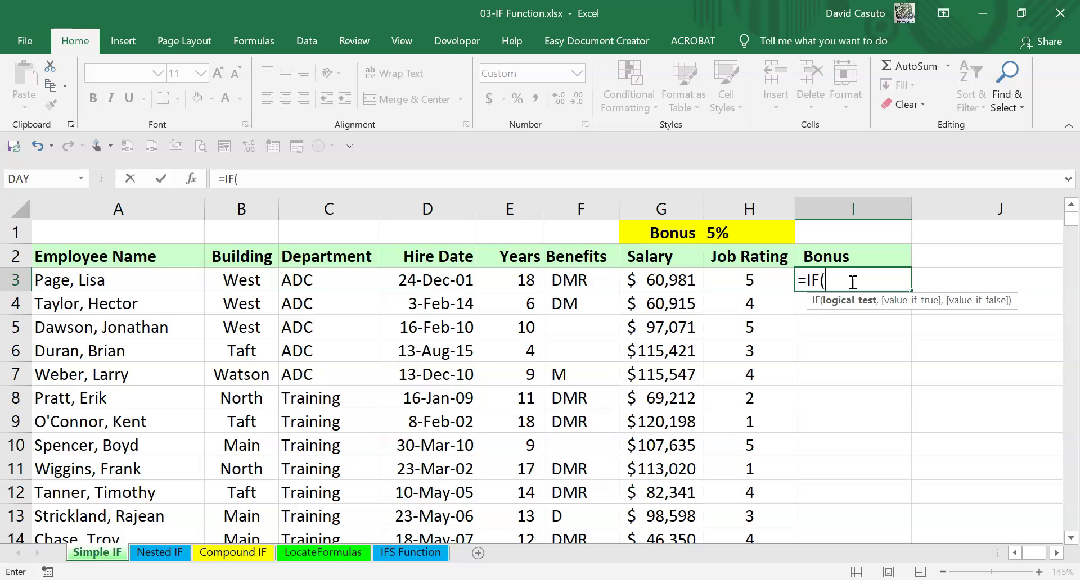
click(664, 280)
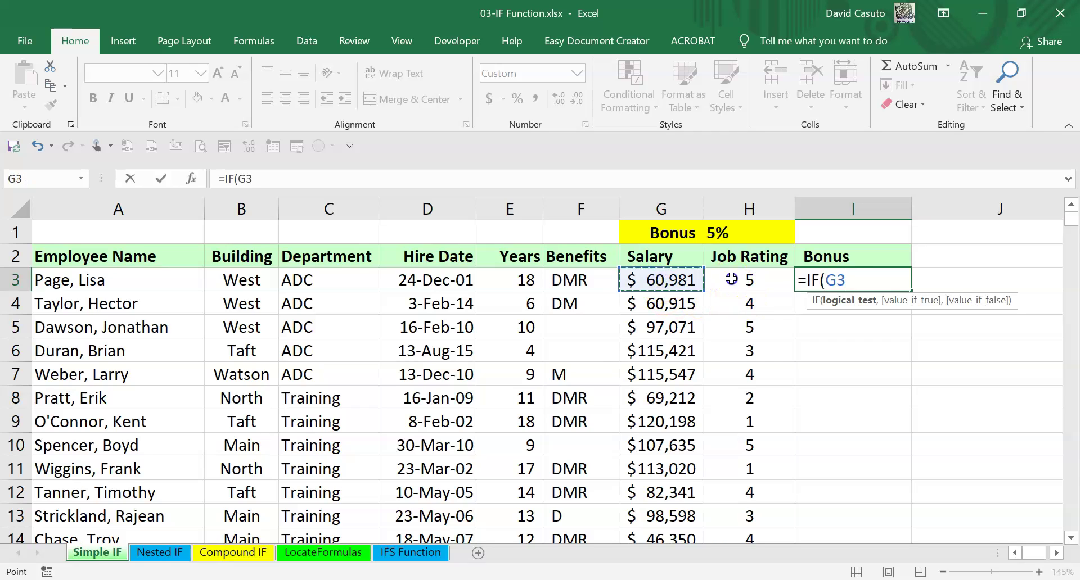
click(731, 278)
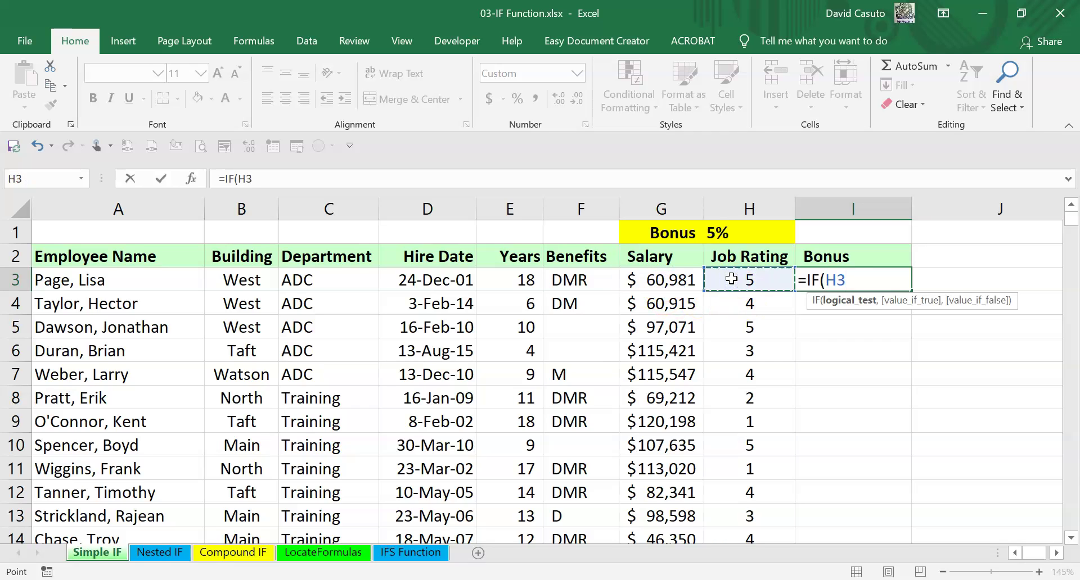
text(>=)
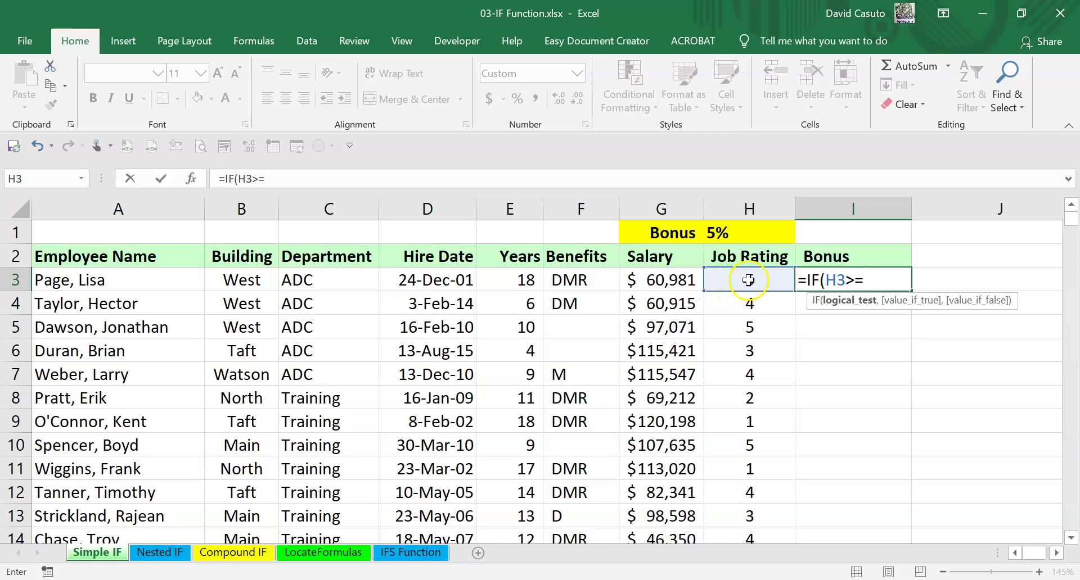
text(4,)
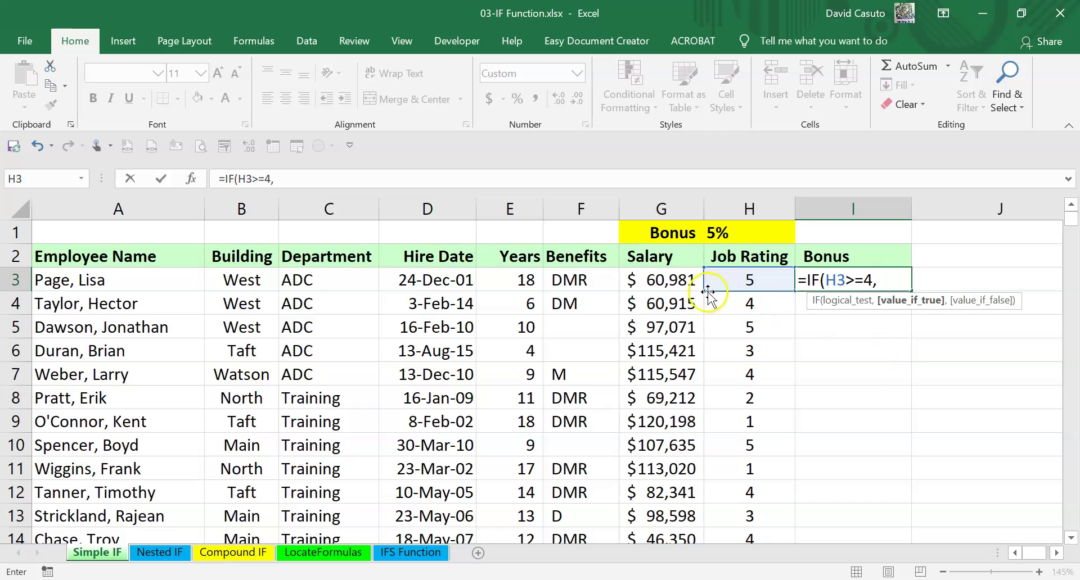
Step: Enter G3*$H$1 as the IF formula's value-if-true argument, with an absolute reference to the bonus rate
click(663, 279)
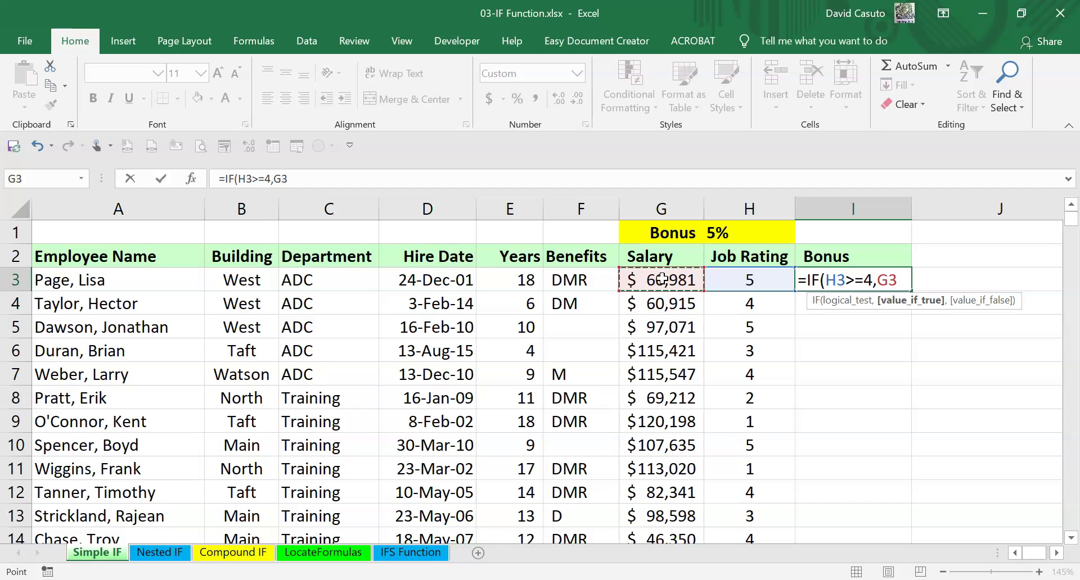
text(*)
click(735, 230)
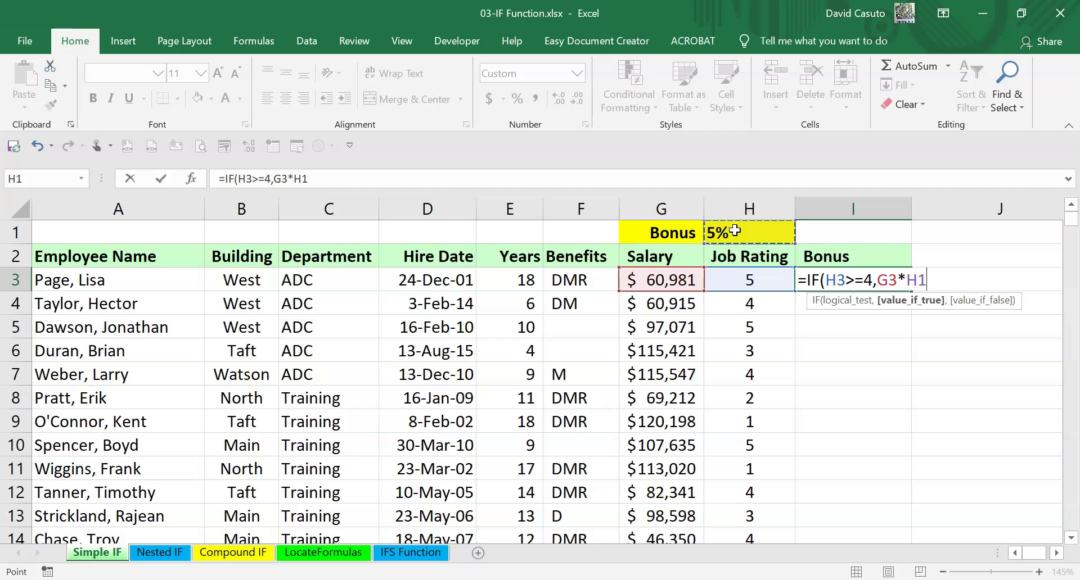
key(F4)
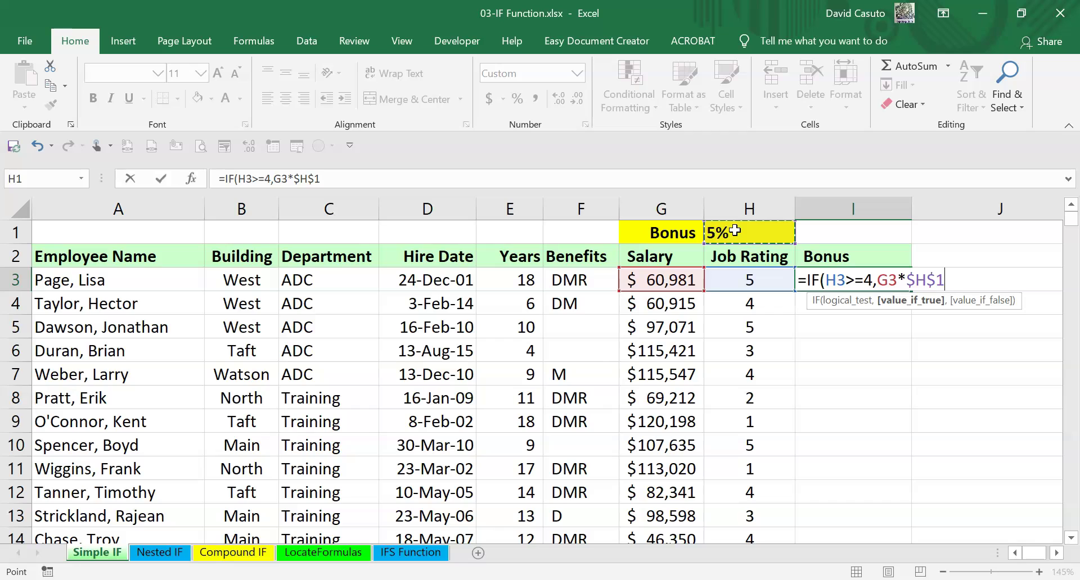
text(,)
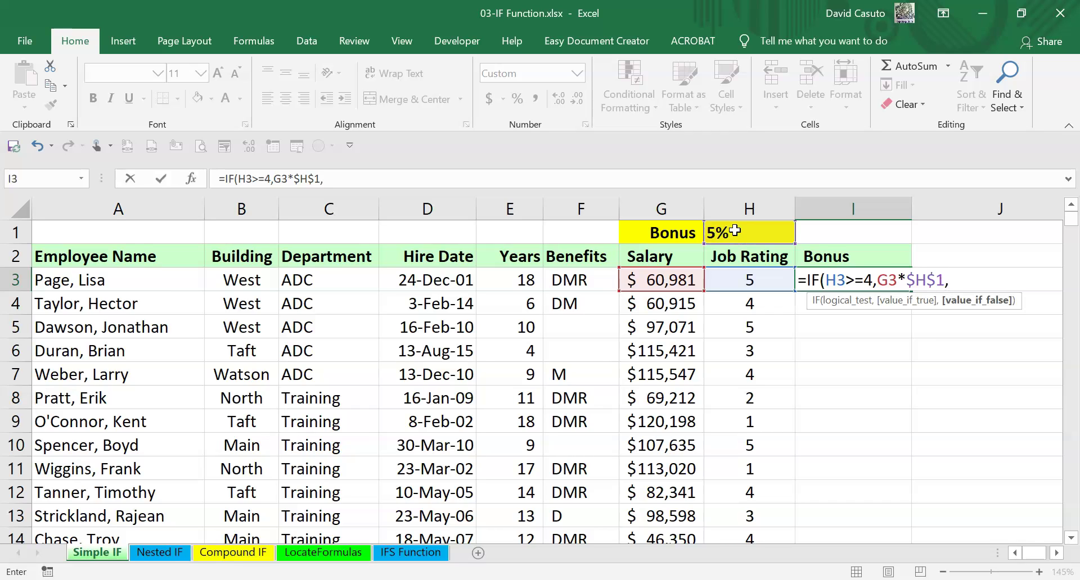
Step: Enter "NO BONUS" as the value-if-false argument, then close and commit the IF formula in I3
text("NO BONUS))
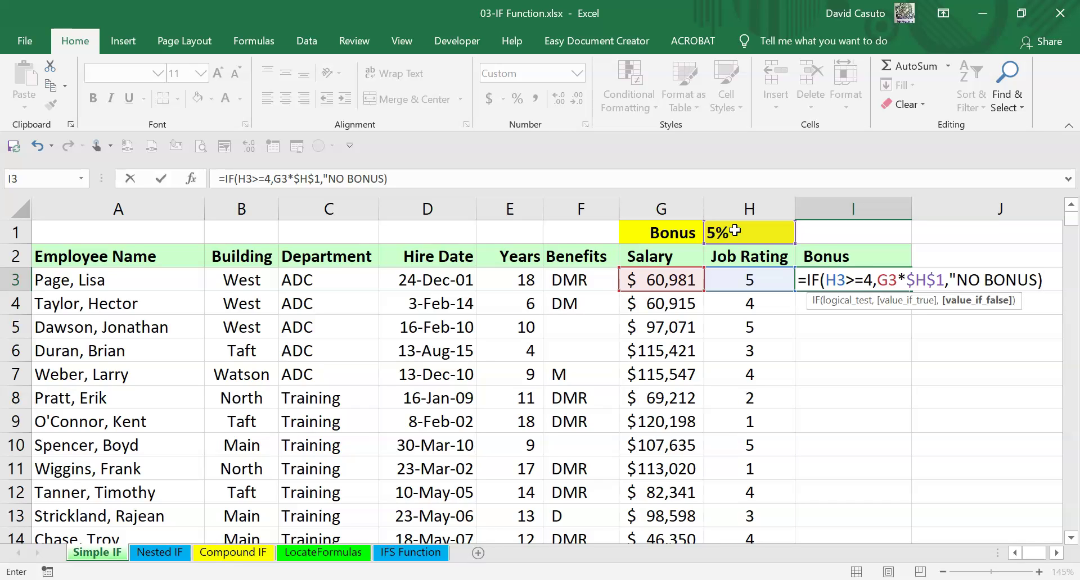
key(BackSpace)
text("))
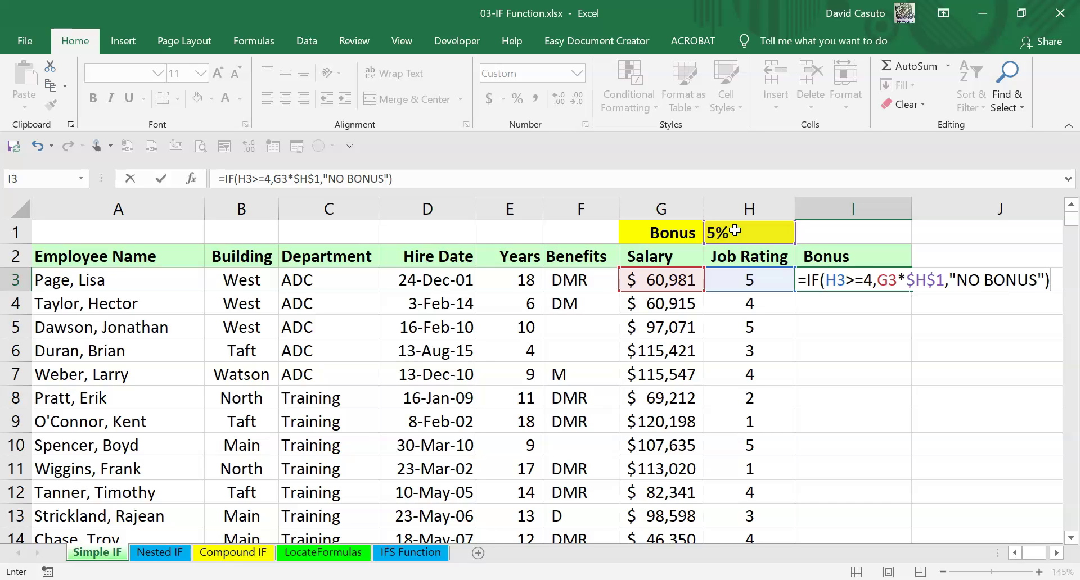
key(Return)
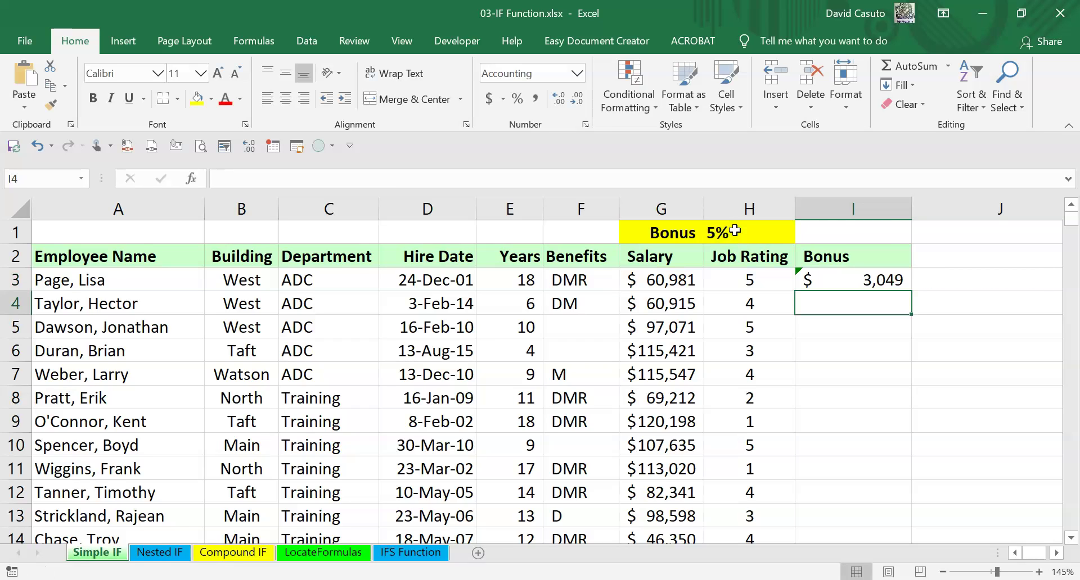
Step: Fill the IF formula from I3 down the Bonus column and check the results against the job ratings
click(866, 280)
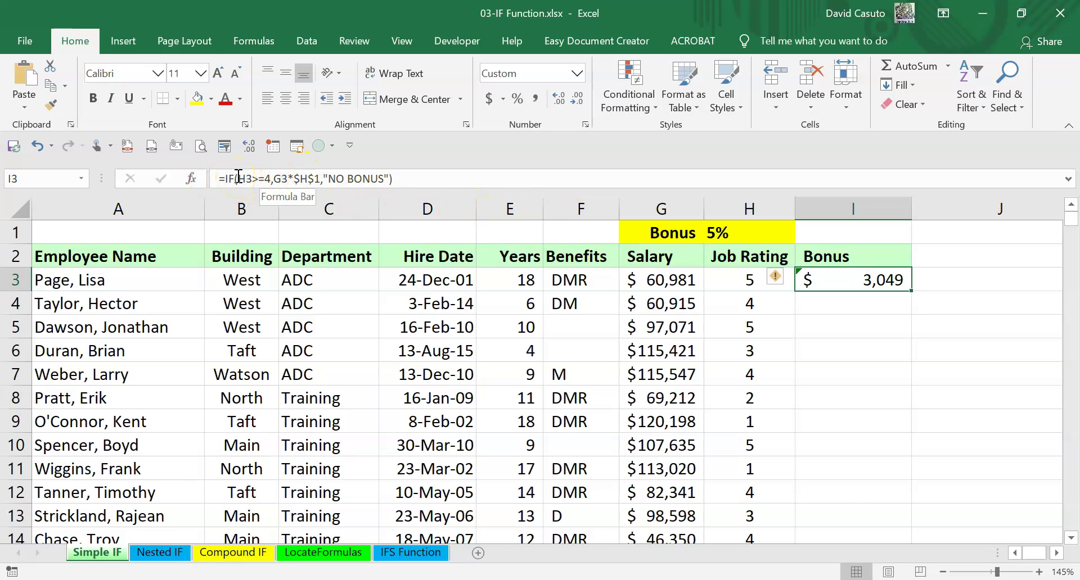
double_click(912, 291)
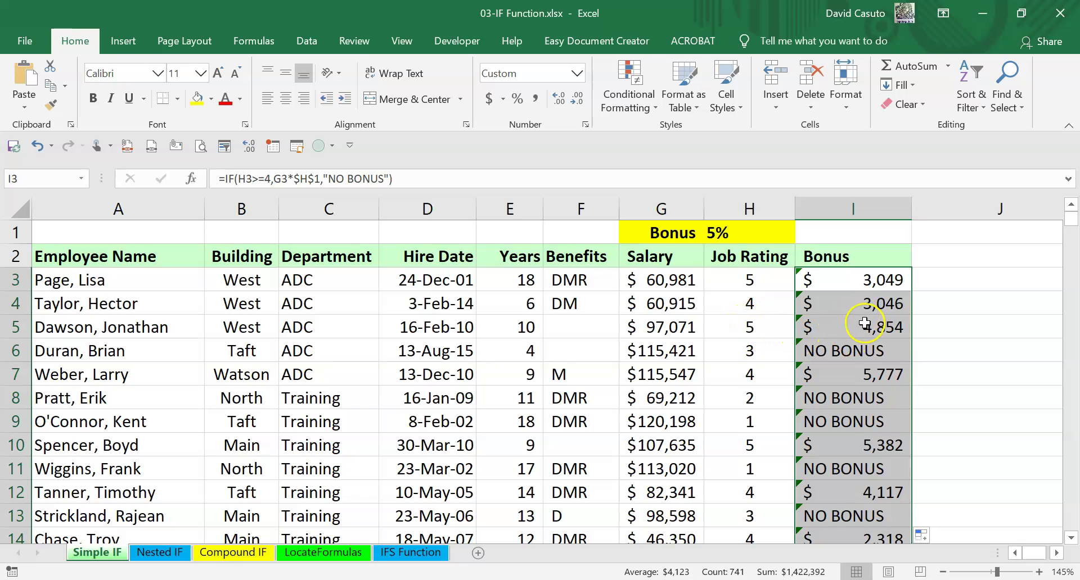
click(752, 351)
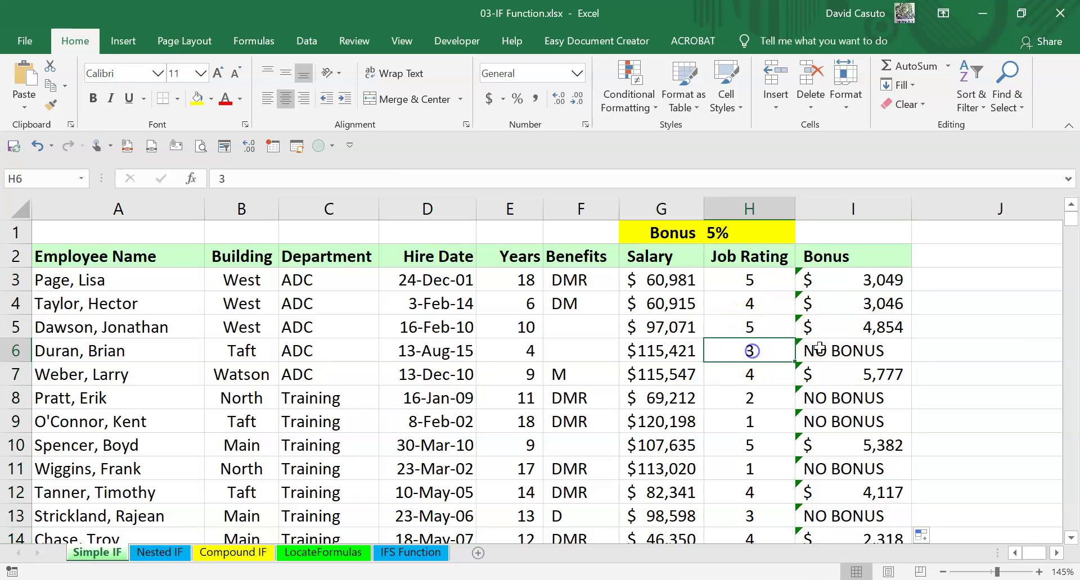
scroll(886, 416, down, 3)
scroll(881, 421, down, 4)
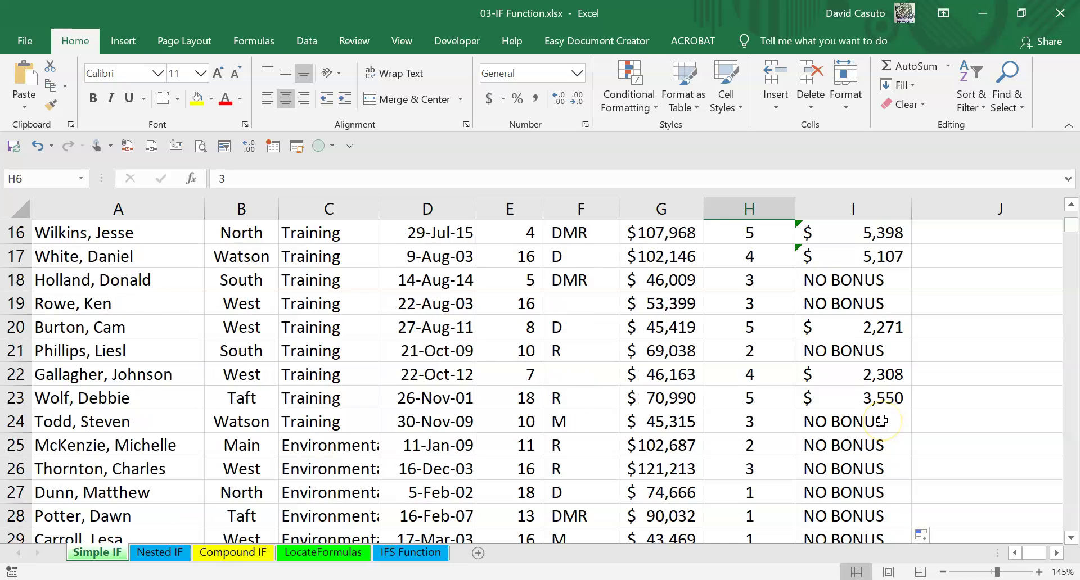
scroll(866, 377, up, 7)
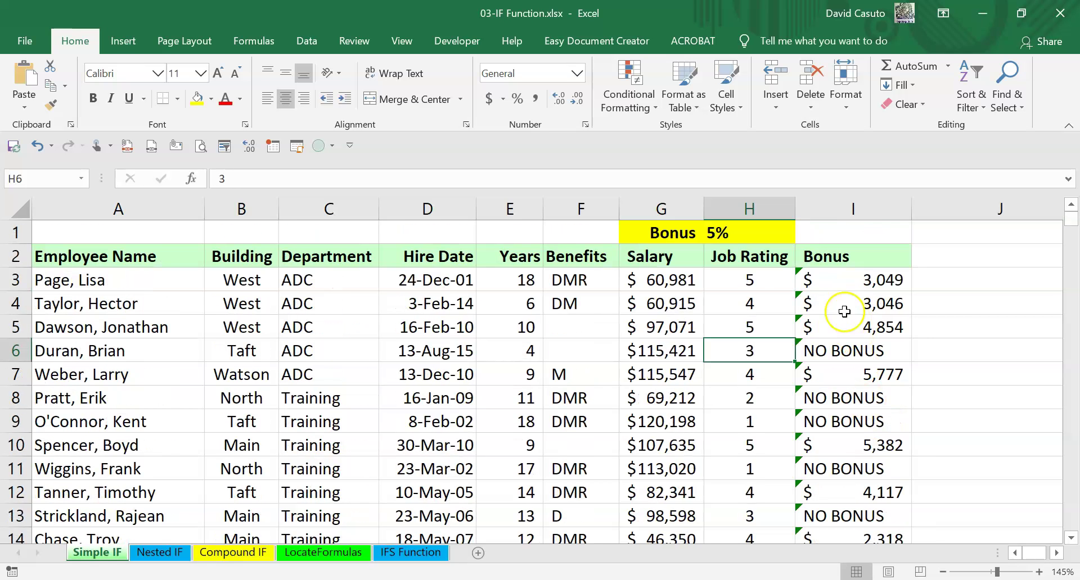
Step: View the error-checking options for the formula in cell I3 without applying any of them
click(807, 277)
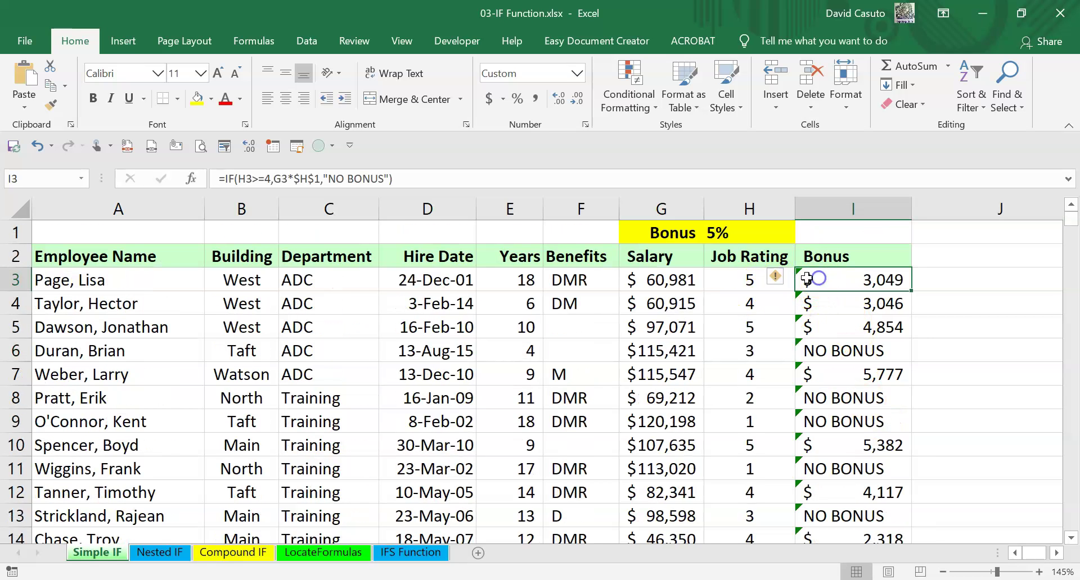
click(775, 278)
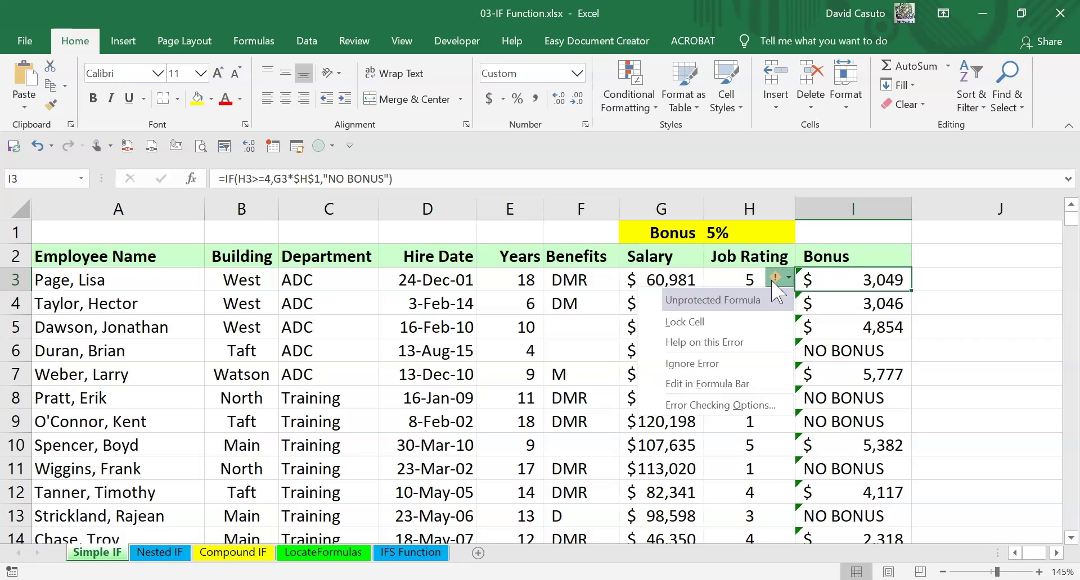
click(932, 313)
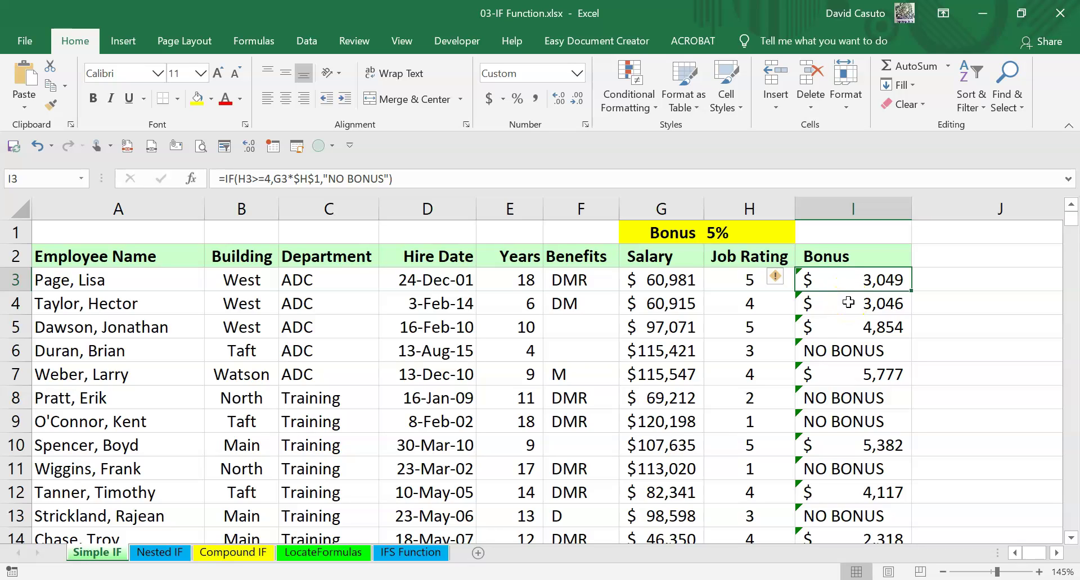
click(832, 280)
Step: Look over the Nested IF, Compound IF and IFS Function sheets, then return to the Simple IF sheet
click(173, 555)
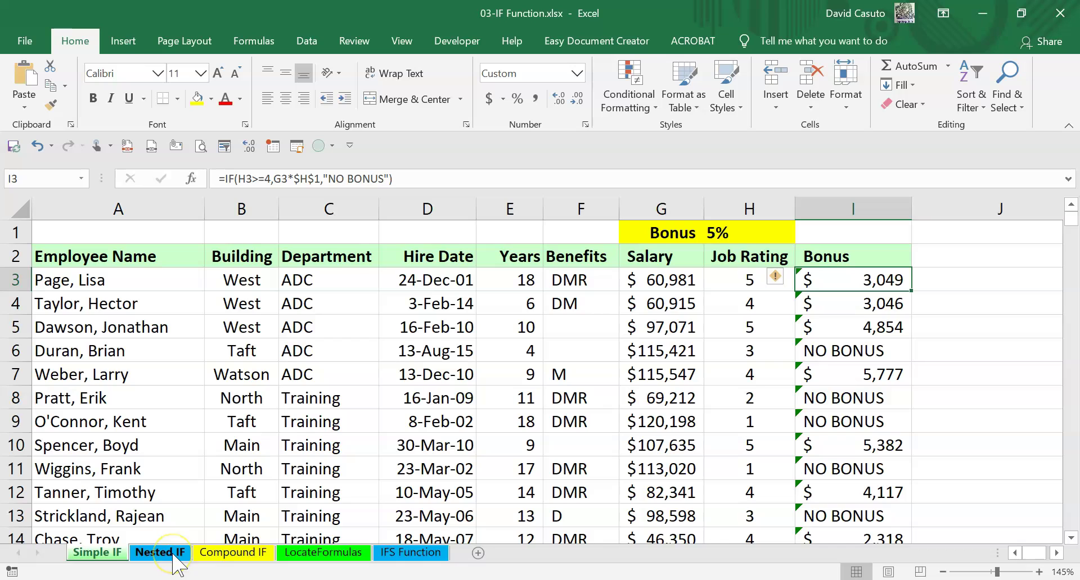
click(162, 554)
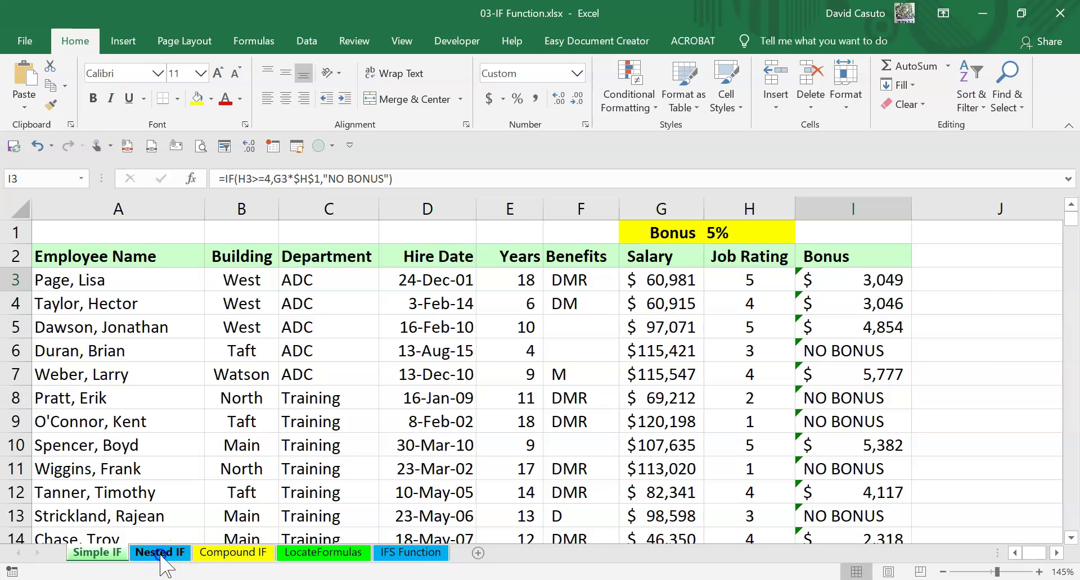
click(647, 304)
click(227, 553)
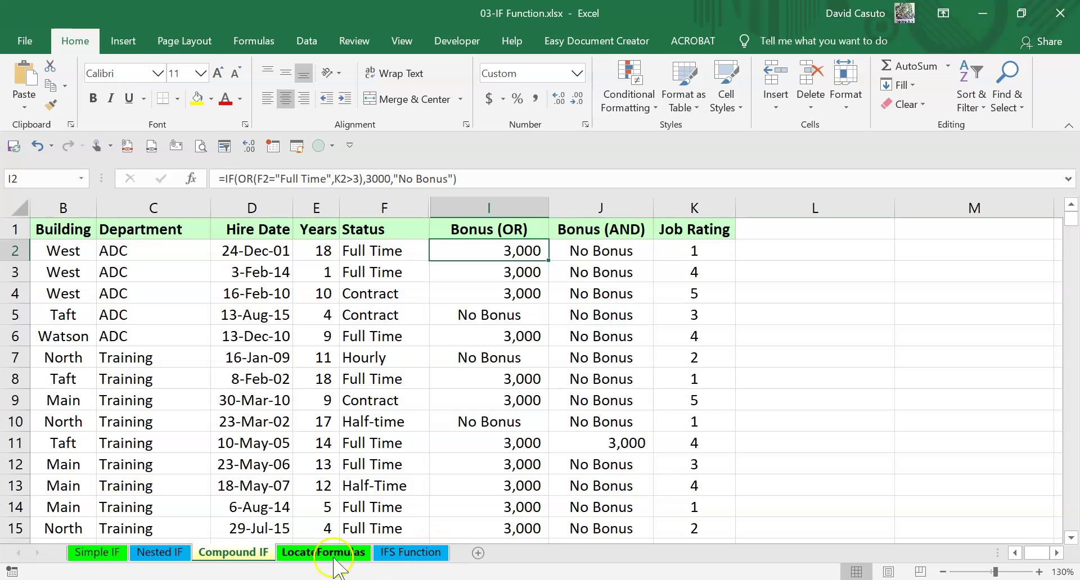
click(406, 553)
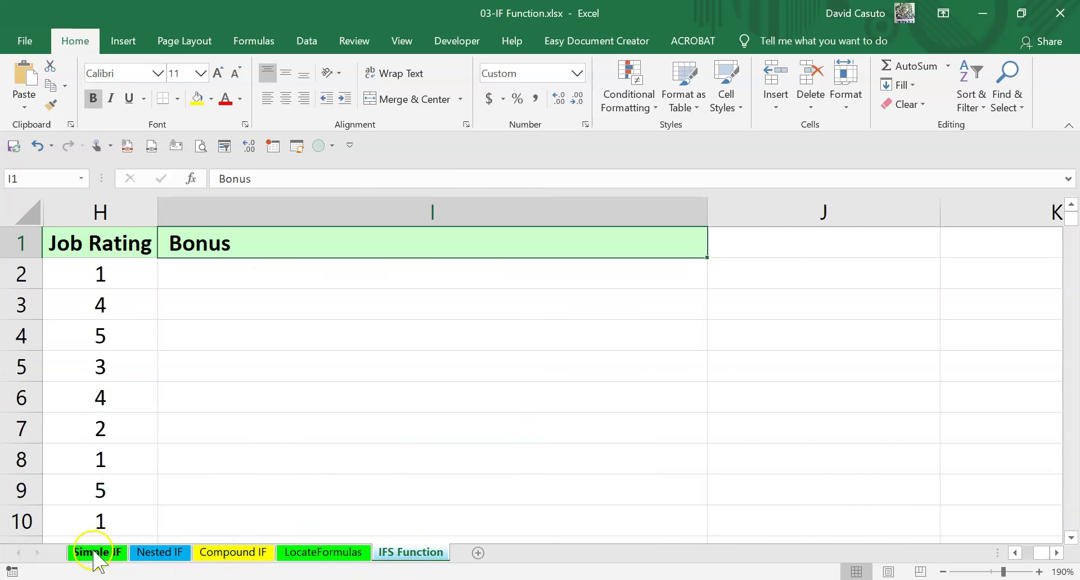
click(93, 552)
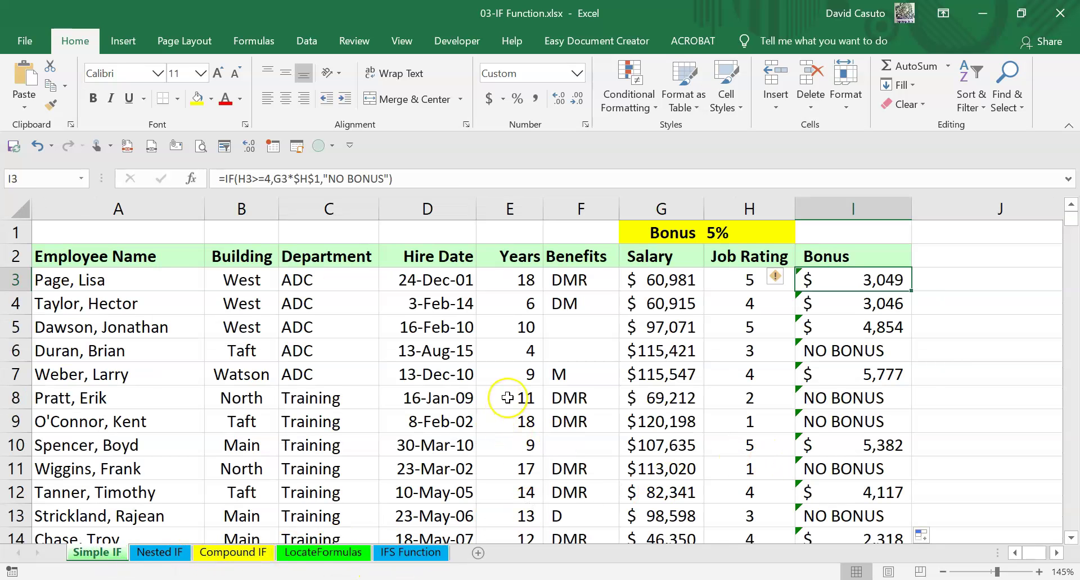